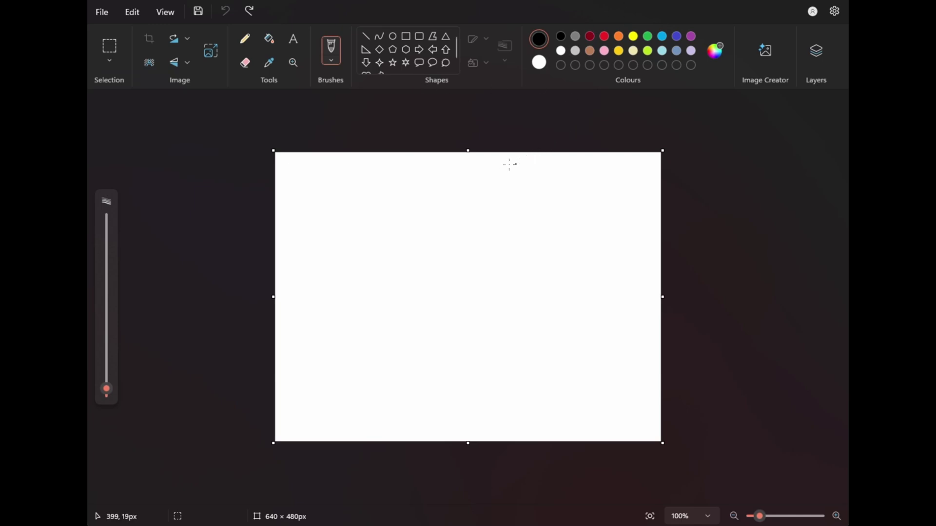
Draw a black-filled rectangle down the canvas's right edge, stretched past the bottom.
click(407, 36)
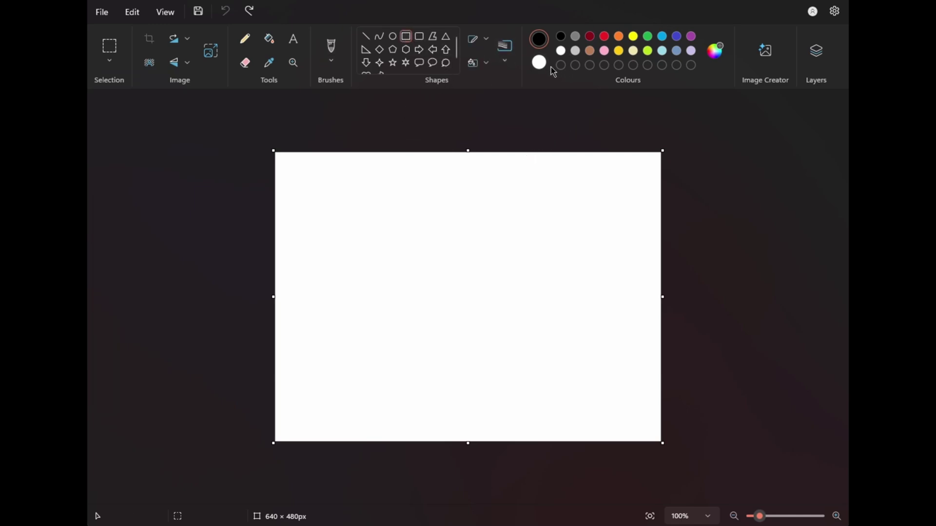
drag(599, 153, 698, 422)
click(539, 62)
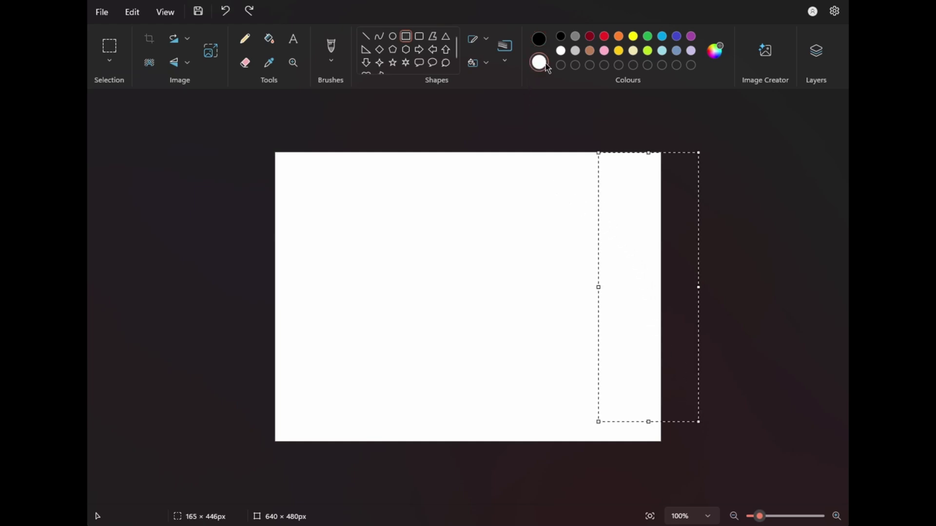
click(561, 36)
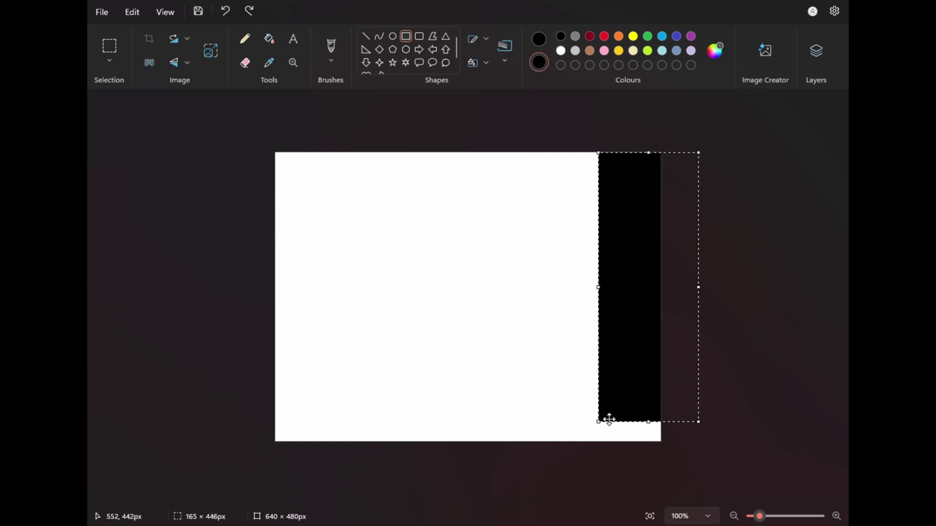
drag(648, 422, 649, 441)
click(789, 363)
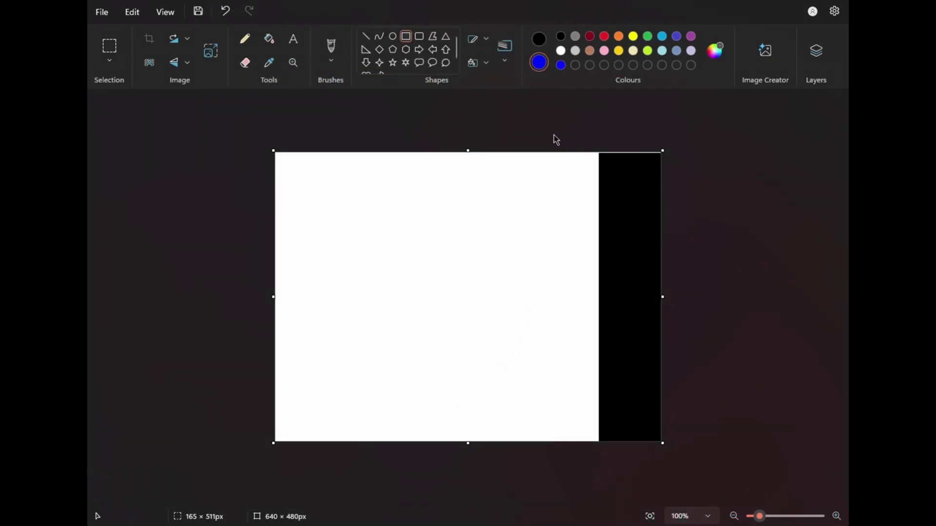
Draw the blue, magenta and green filled bars in turn, moving leftward.
drag(544, 150, 602, 478)
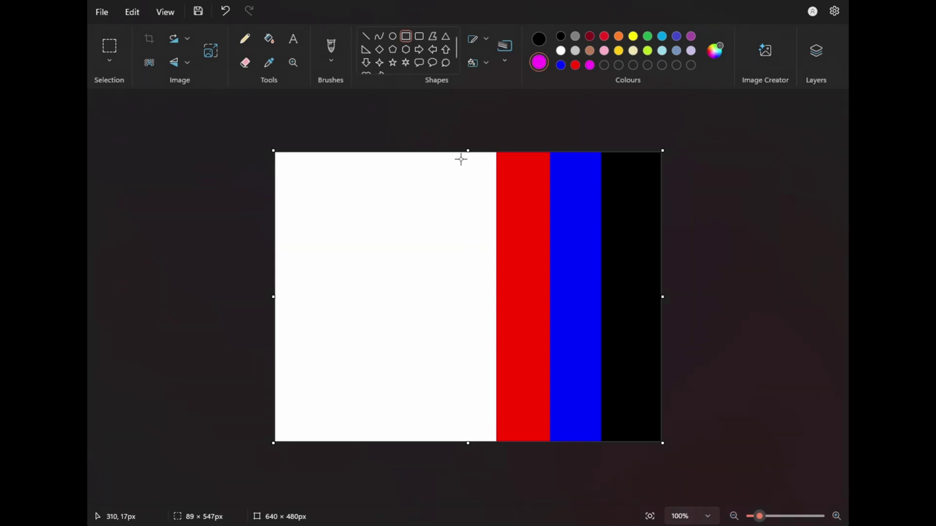
drag(451, 136, 500, 464)
click(681, 198)
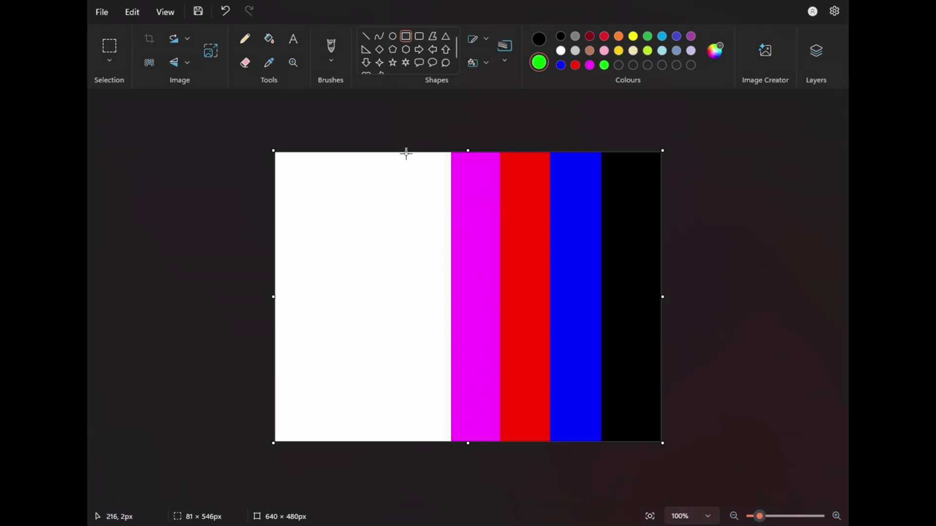
drag(408, 151, 453, 464)
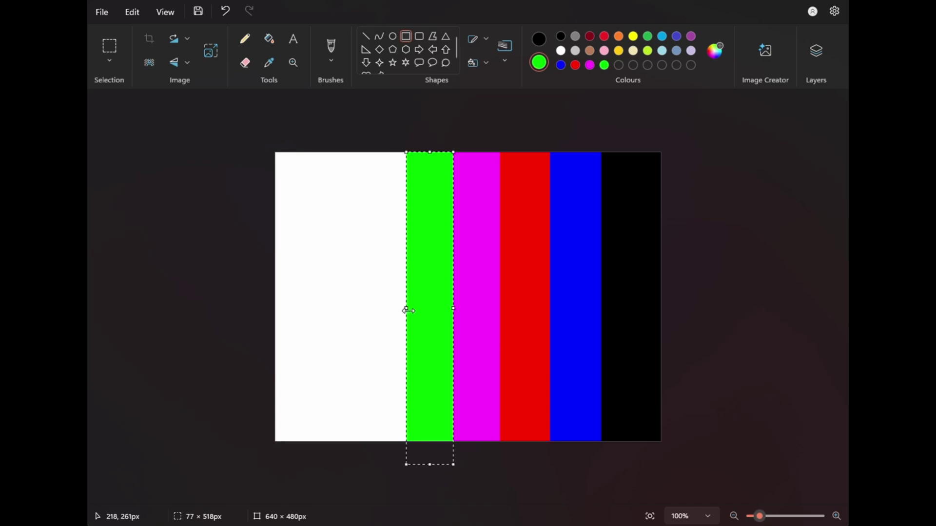
Widen the green bar slightly, then squeeze all the coloured bars narrower toward the right.
drag(406, 309, 401, 311)
click(710, 322)
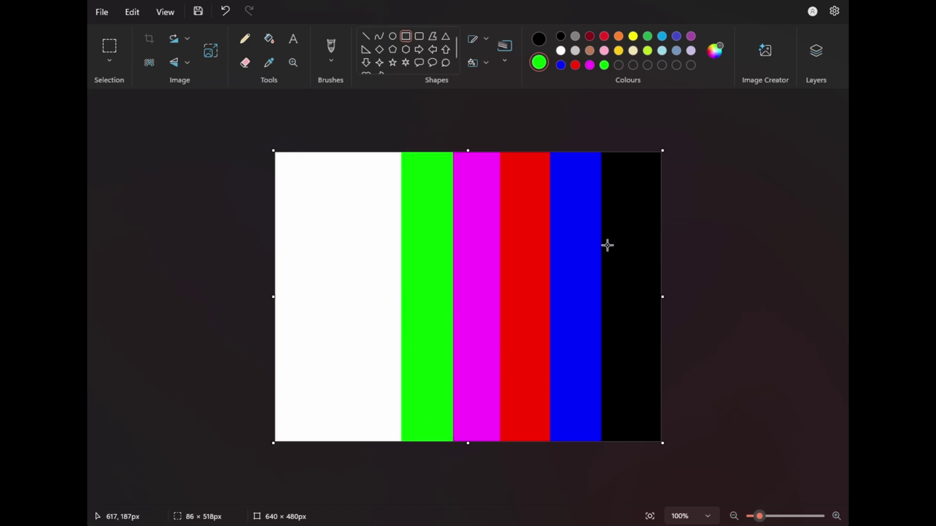
click(110, 47)
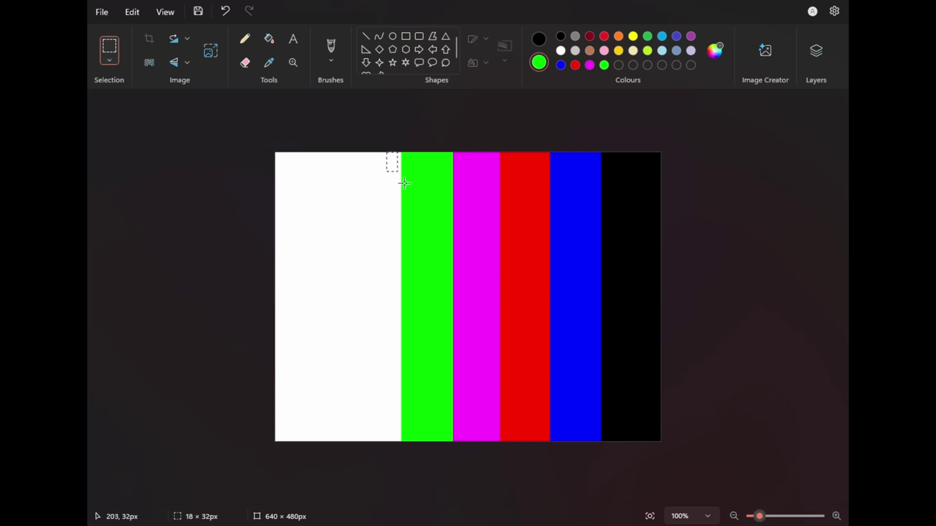
drag(385, 152, 662, 443)
drag(385, 296, 412, 296)
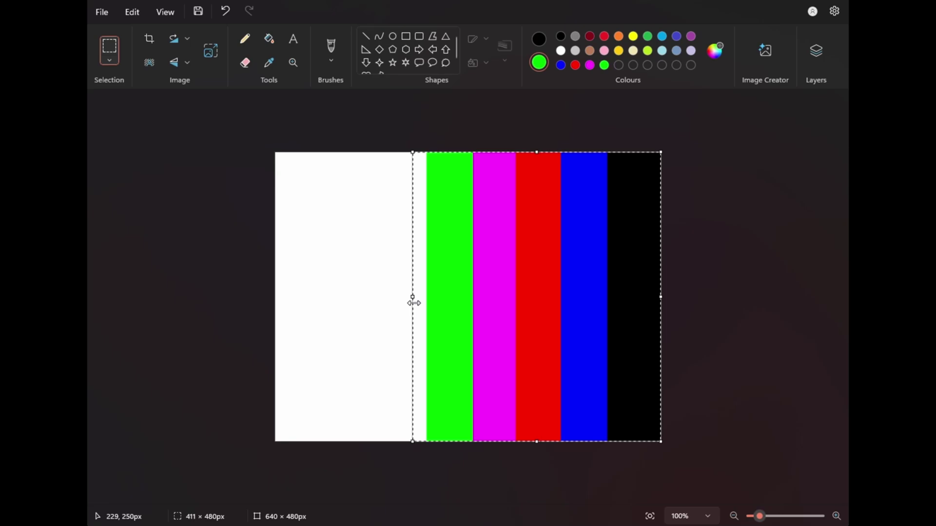
click(728, 308)
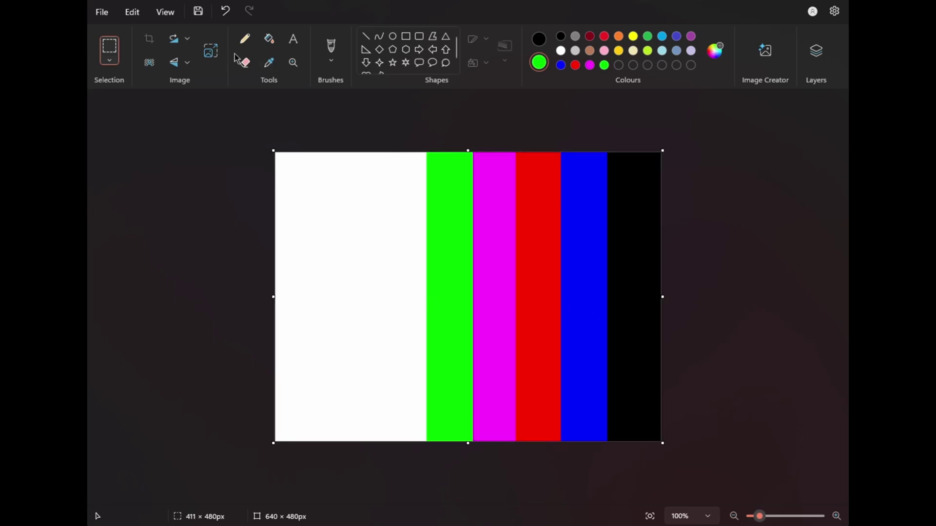
Zoom in on the bar boundaries, then set the zoom back to 100%.
click(293, 62)
click(556, 200)
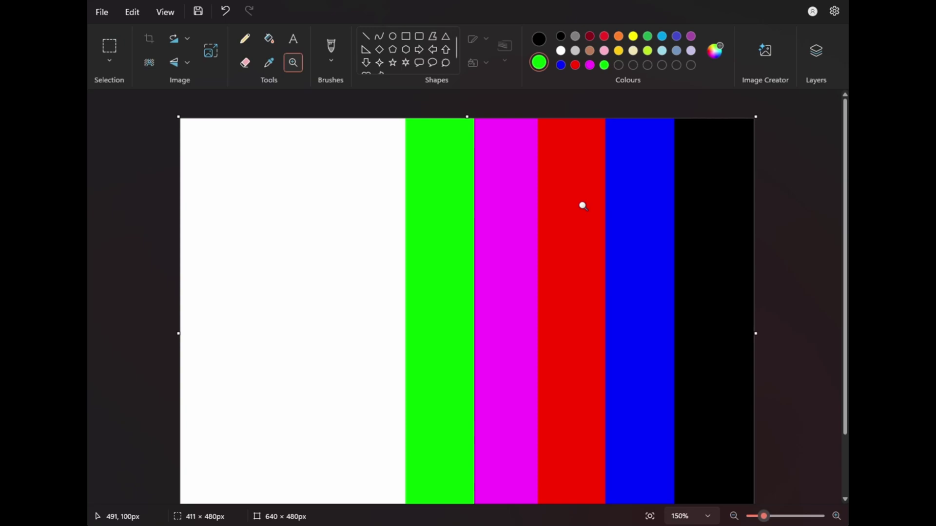
click(582, 206)
click(582, 205)
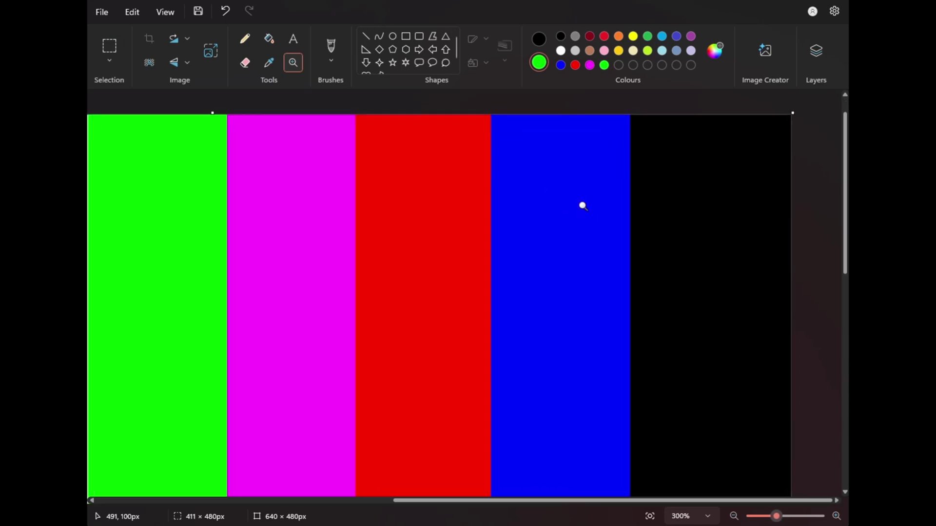
click(688, 516)
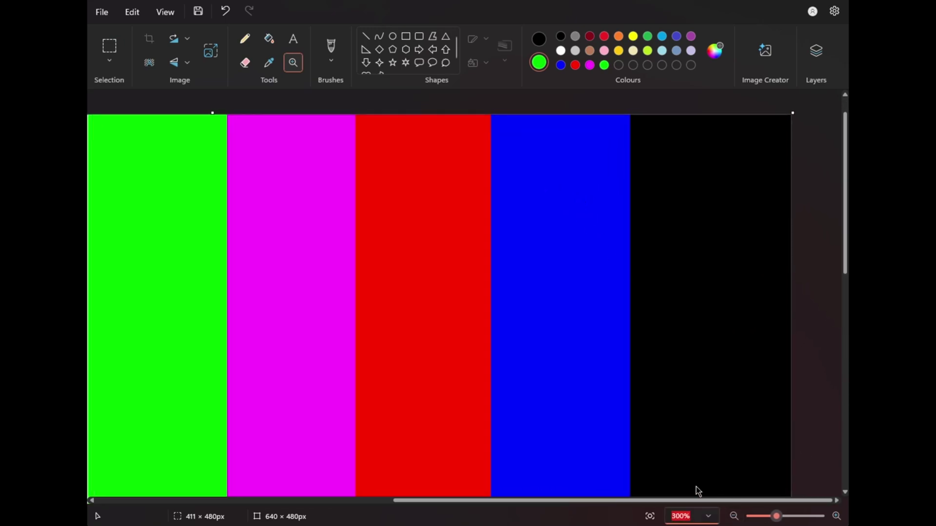
text(100)
key(Return)
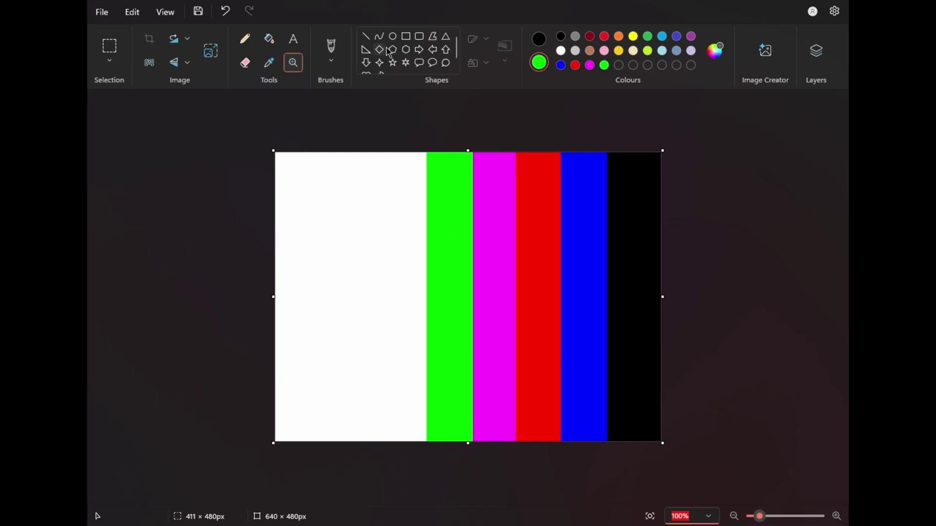
Add a cyan rectangle left of the green bar and a yellow one left of cyan.
click(406, 36)
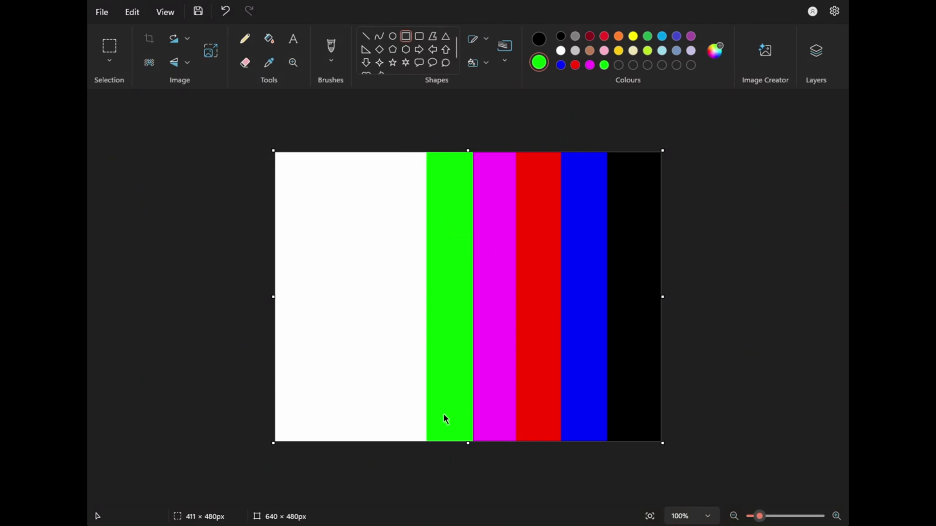
drag(376, 153, 429, 464)
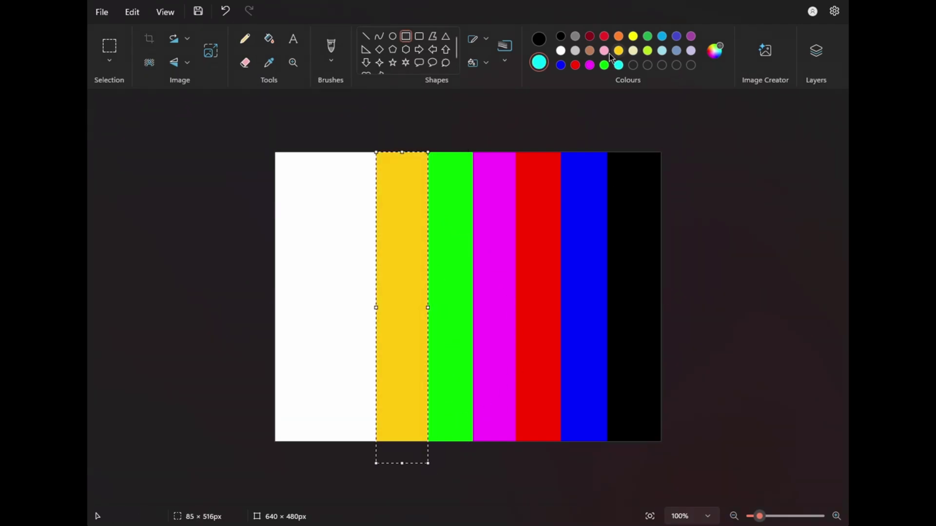
click(730, 111)
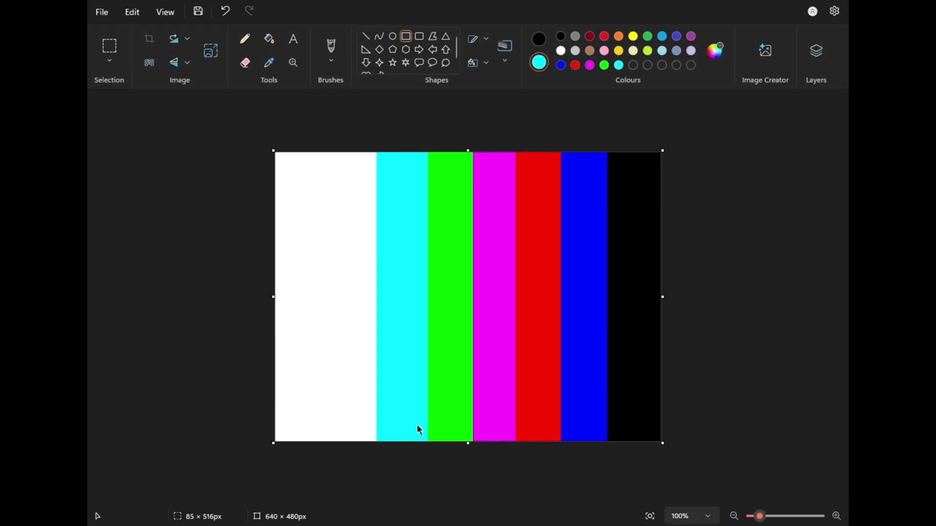
drag(326, 150, 374, 466)
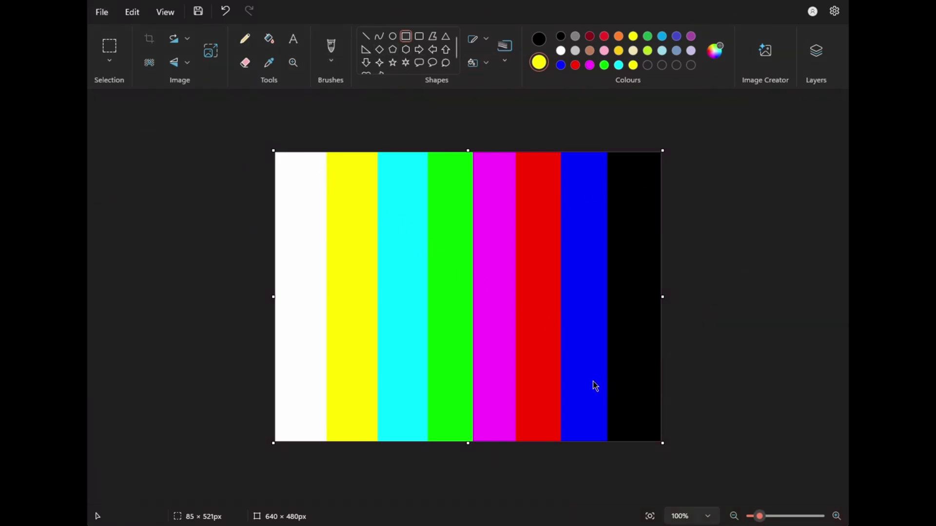
Save the colour-bar image as a JPEG with Ctrl+S.
key(ctrl+s)
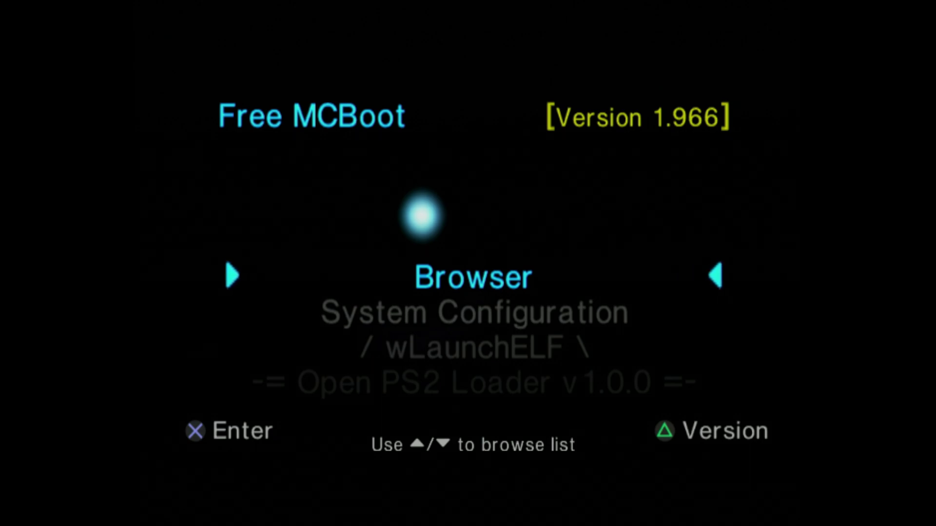
Step down the Free McBoot boot menu from Browser to wLaunchELF.
key(Down)
key(Down)
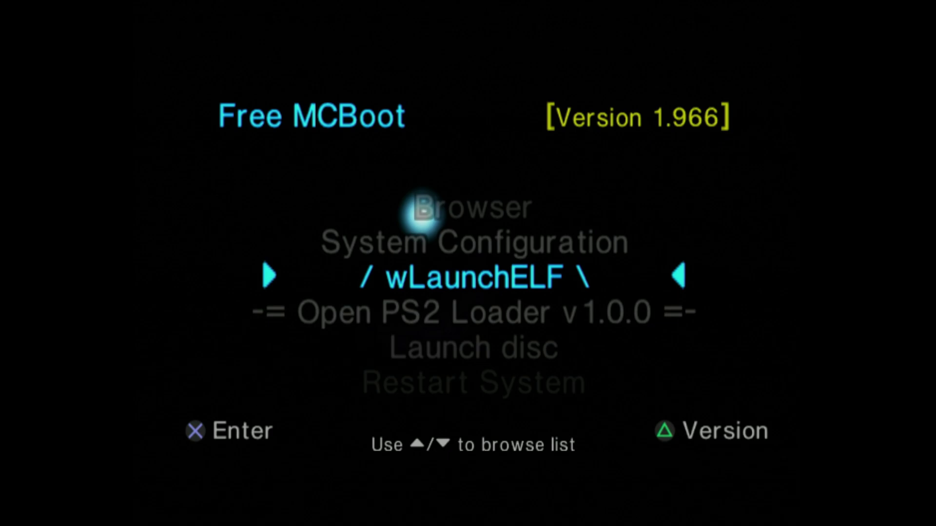
Launch wLaunchELF, check Screen Settings (TV mode NTSC), and save the configuration.
key(Return)
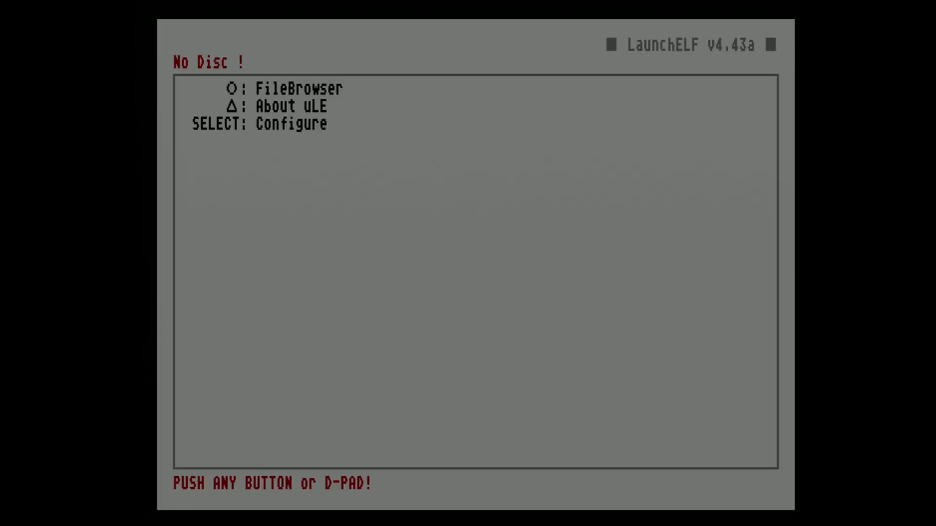
key(BackSpace)
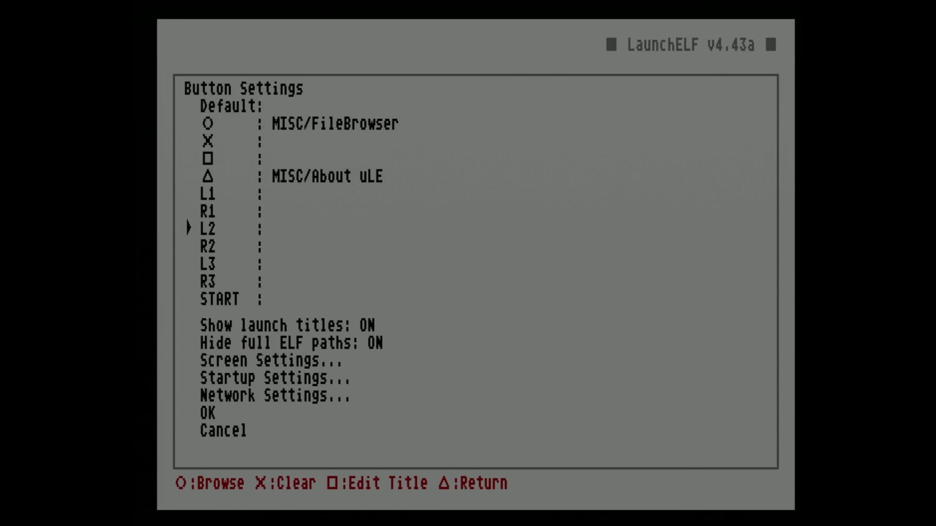
key(Down)
key(Down)
key(Down)
key(Down)
key(Return)
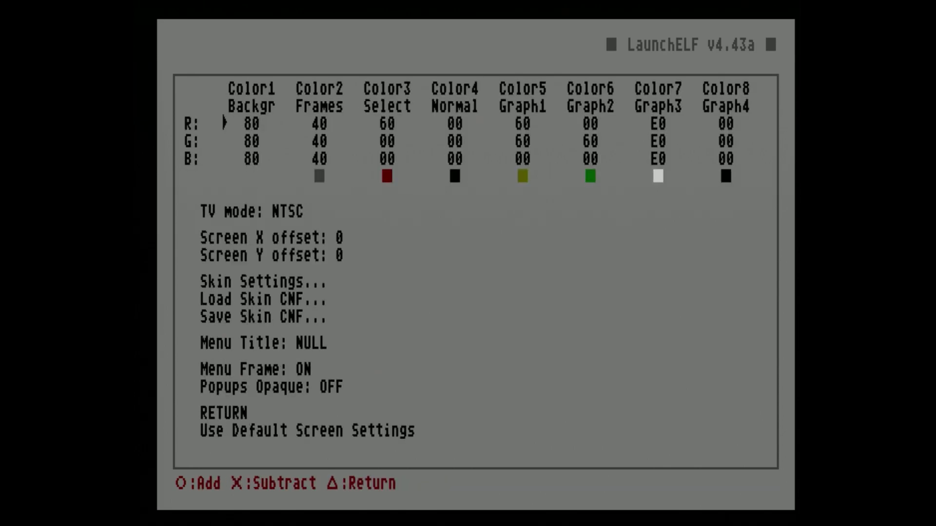
key(Down)
key(Down)
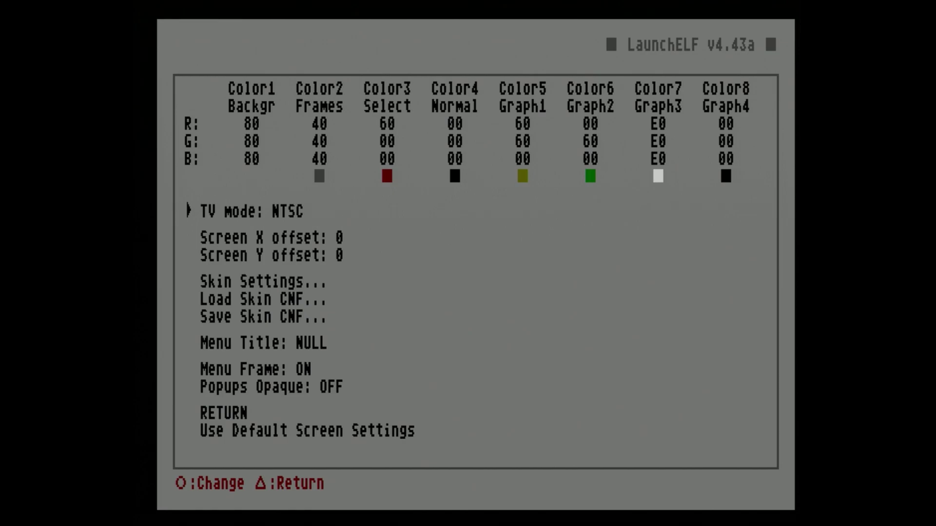
key(Escape)
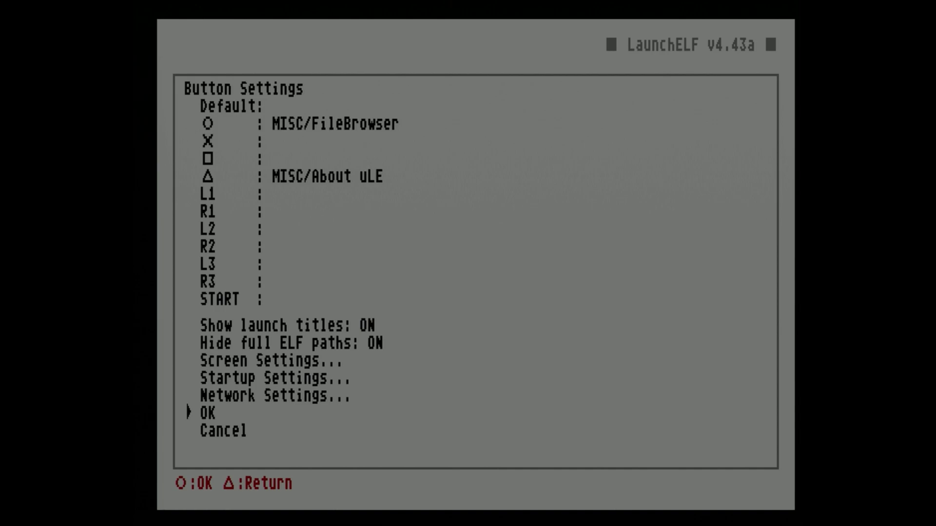
key(Return)
Open the FileBrowser and enter the MISC/ folder.
key(Down)
key(Up)
key(Return)
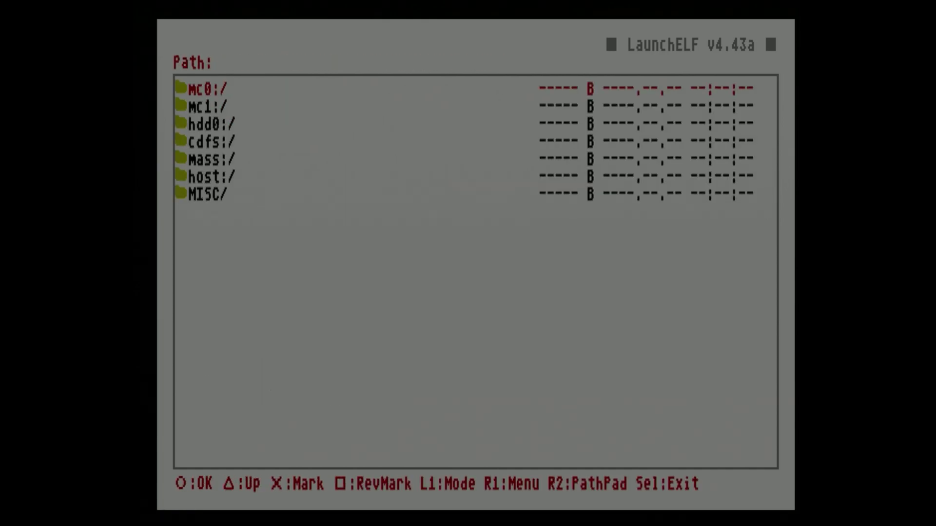
key(Down)
key(Down)
key(Down)
key(Down)
key(Down)
key(Down)
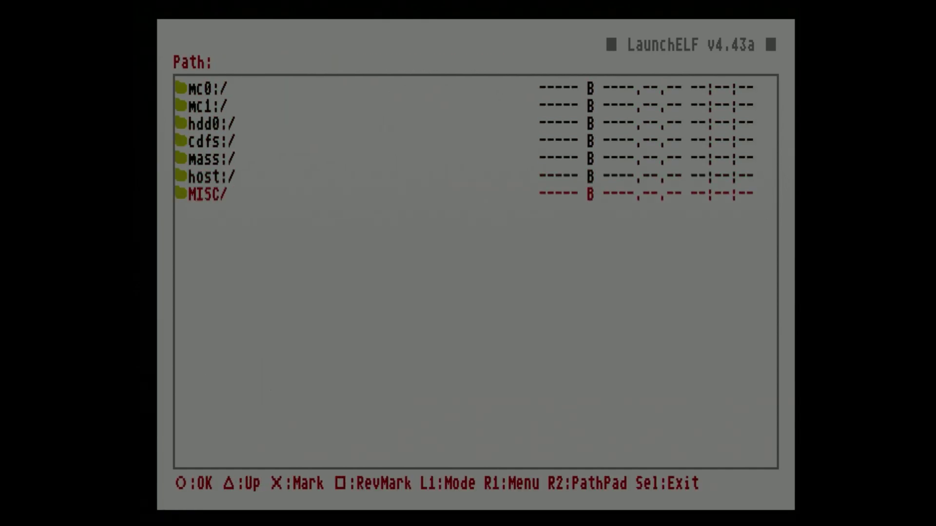
key(Return)
Launch JpgViewer, open mass:/ and highlight hunnidPBars.jpg.
key(Down)
key(Down)
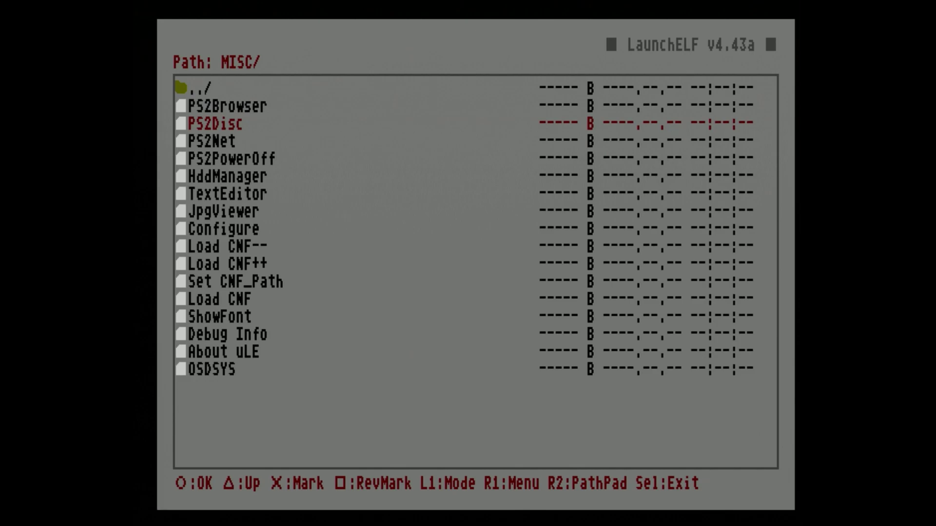
key(Down)
key(Down)
key(Down)
key(Down)
key(Down)
key(Return)
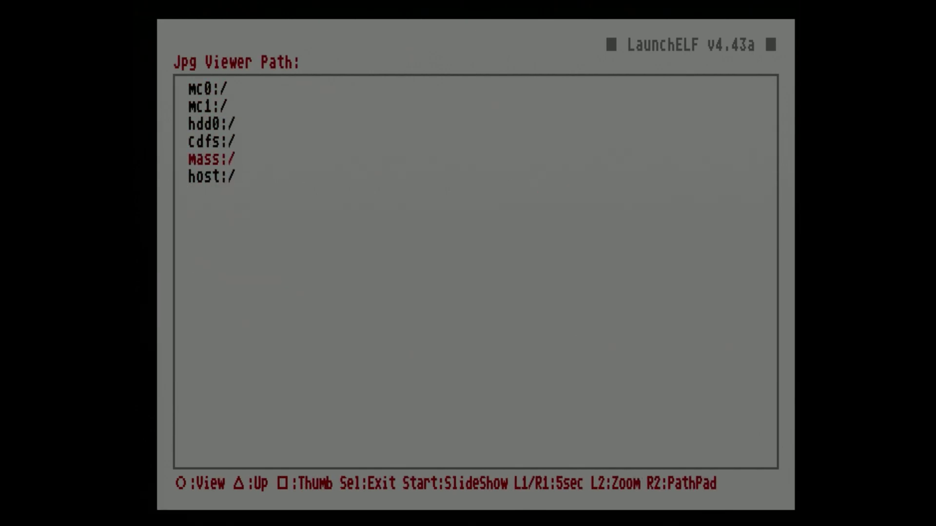
key(Return)
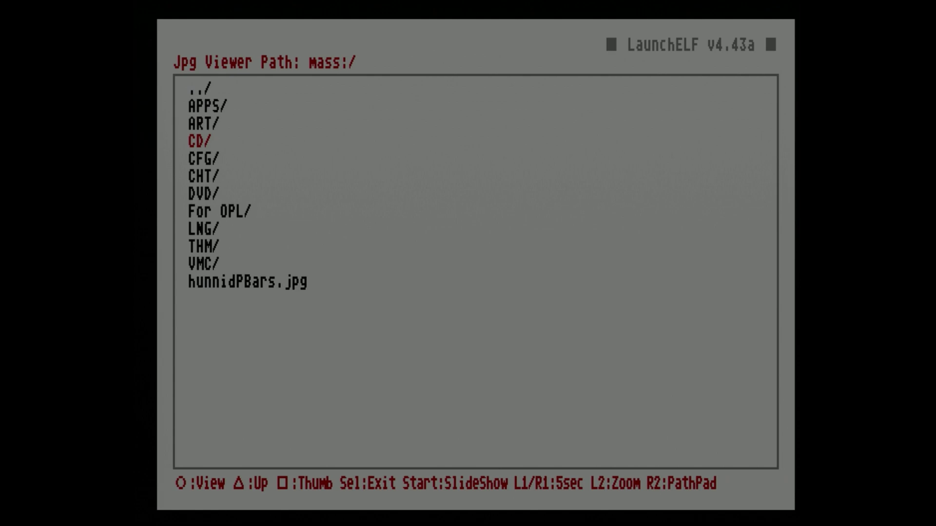
key(Down)
key(Down)
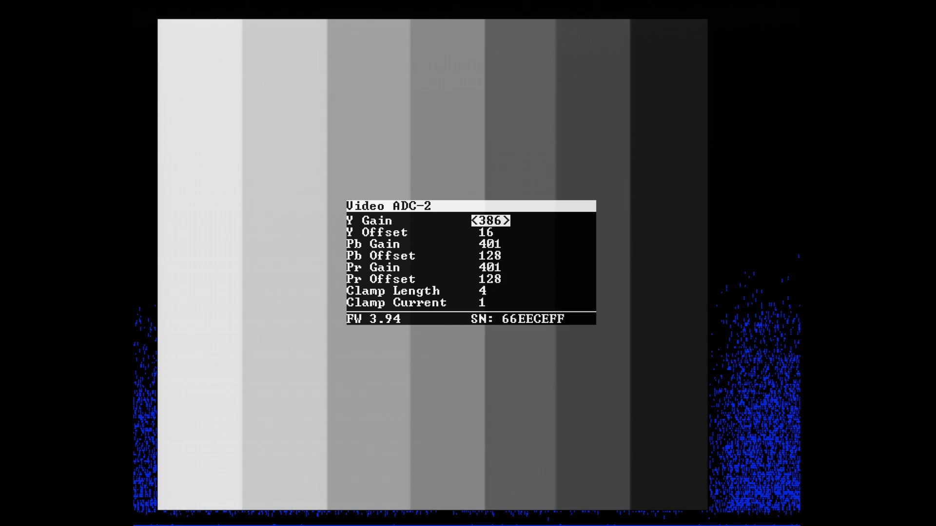
Nudge the Video ADC-2 Y Gain up toward 417.
key(Right)
key(Right)
key(Right)
key(Right)
key(Right)
key(Right)
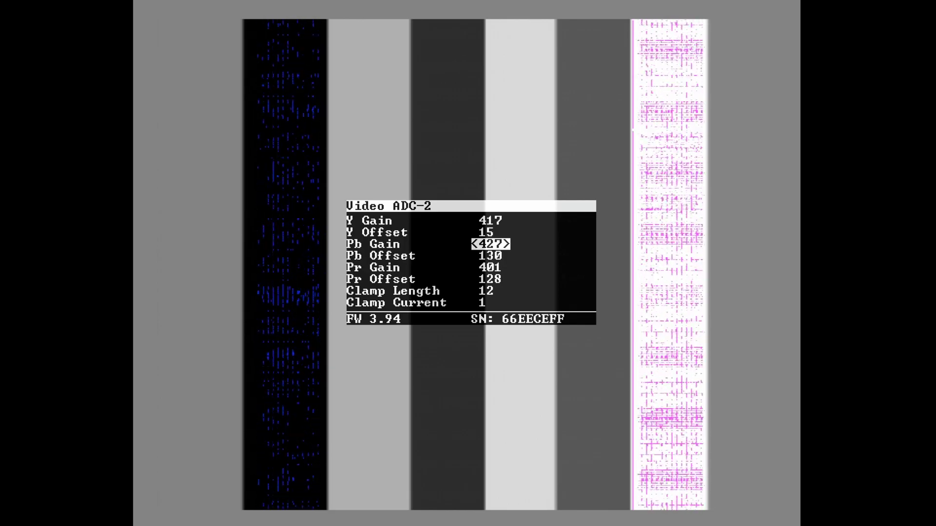
Step through the Video ADC-2 chroma settings from Pb Offset to Pr Offset.
key(Down)
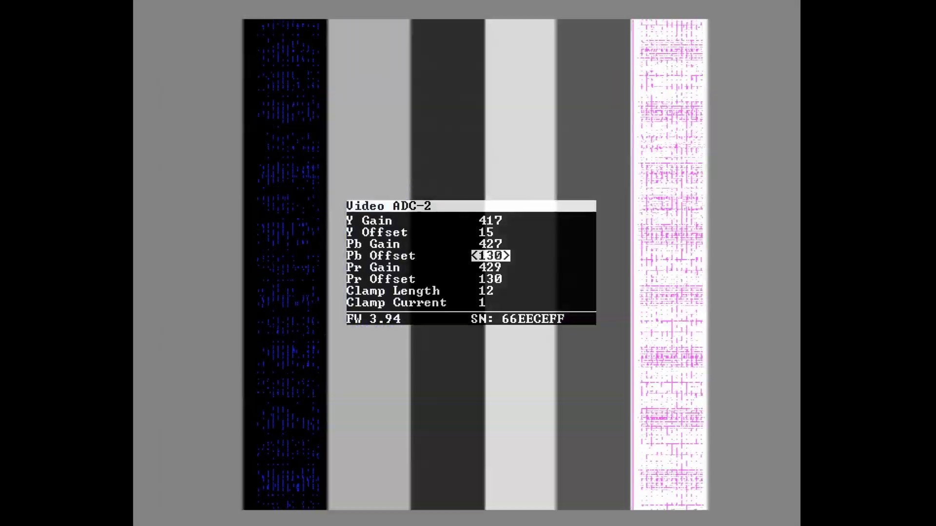
key(Up)
key(Down)
key(Down)
key(Down)
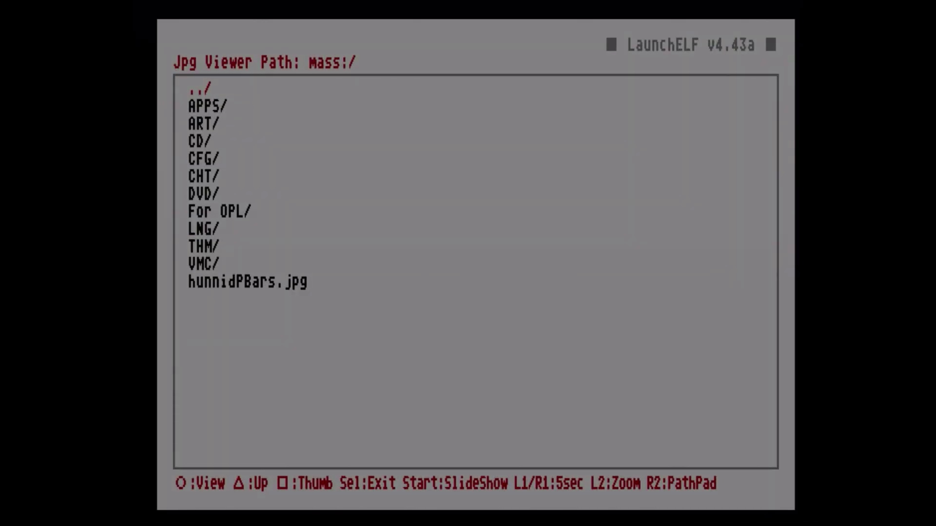
Leave the JPEG viewer, switch TV mode from NTSC to PAL, and return to Button Settings.
key(Escape)
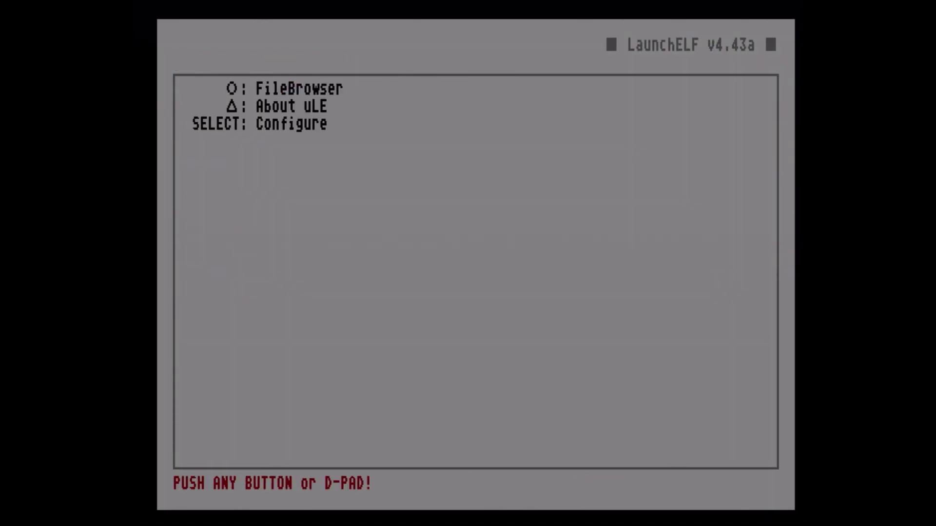
key(Tab)
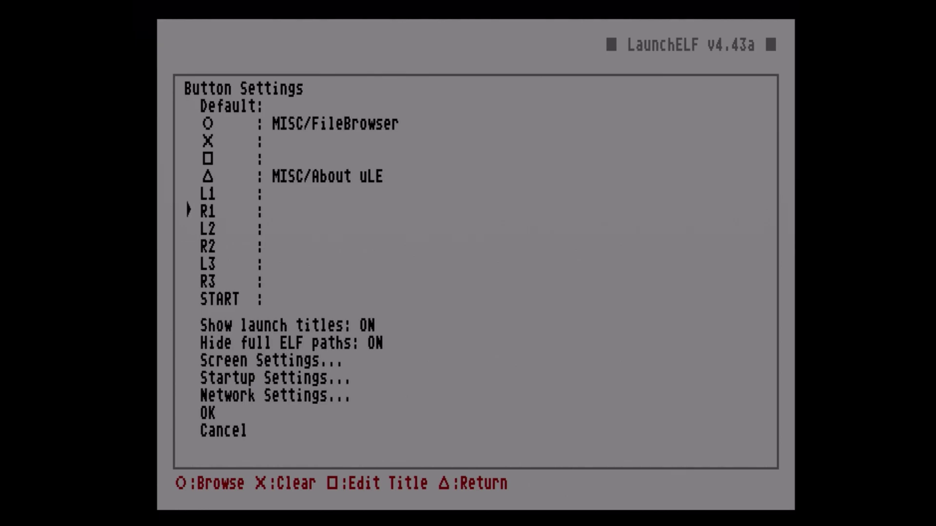
key(Down)
key(Down)
key(Down)
key(Down)
key(Down)
key(Return)
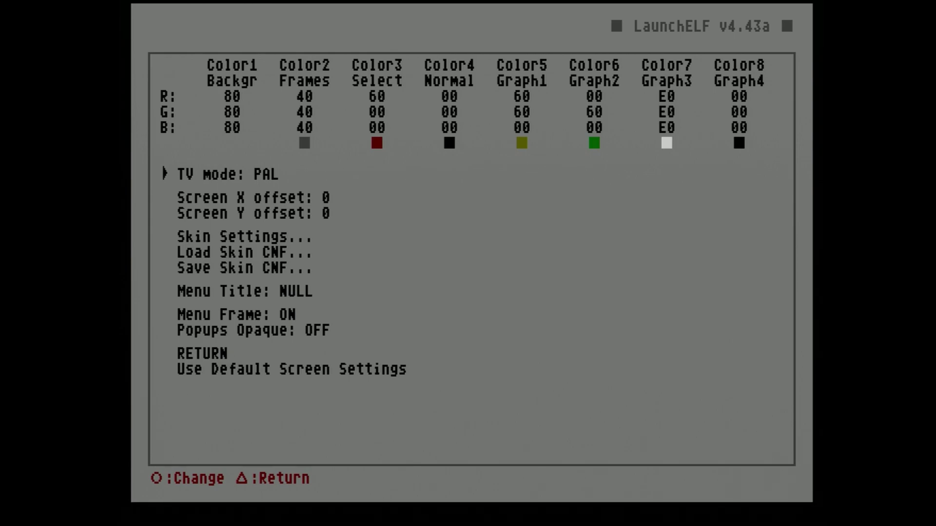
key(Down)
key(Down)
key(Down)
key(Down)
key(Down)
key(Down)
key(Down)
key(Down)
key(Down)
key(Down)
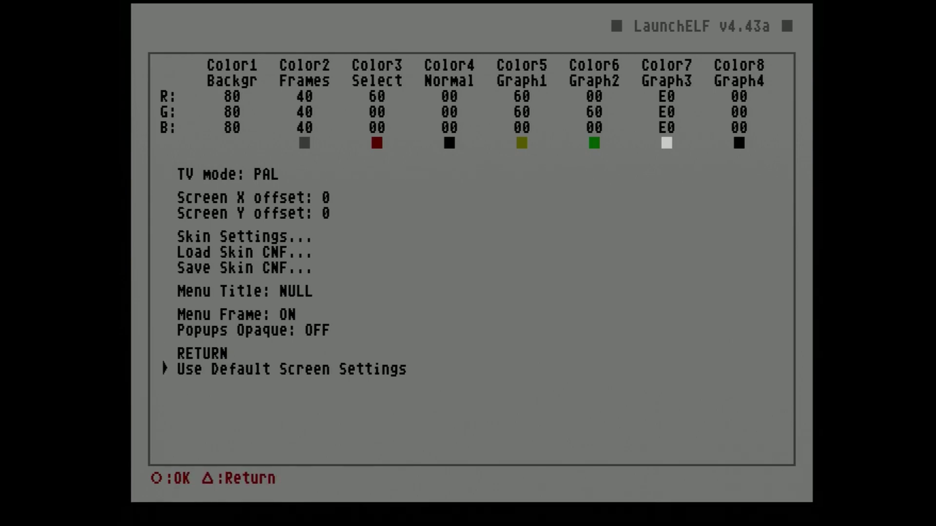
key(Up)
key(Return)
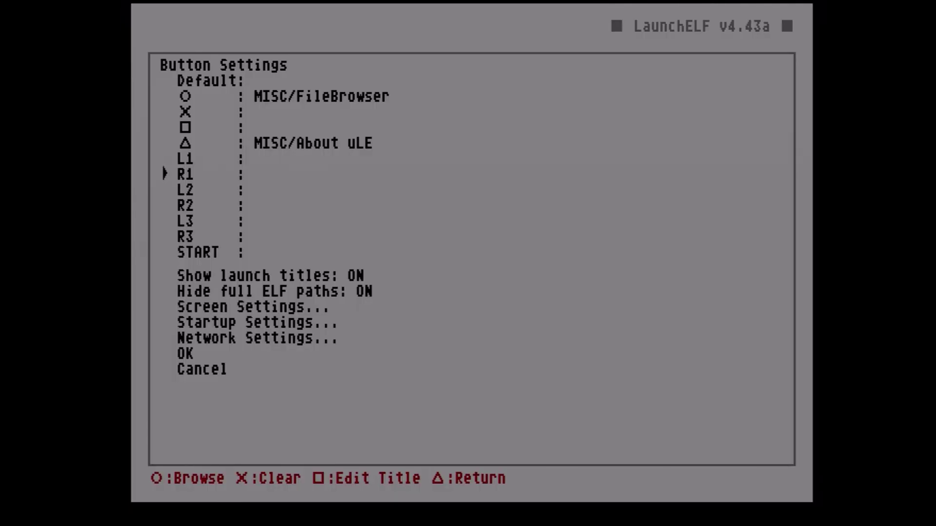
Cycle uLaunchELF's Screen Settings TV mode past VGA to Progressive.
key(Down)
key(Down)
key(Down)
key(Down)
key(Down)
key(Down)
key(Up)
key(Return)
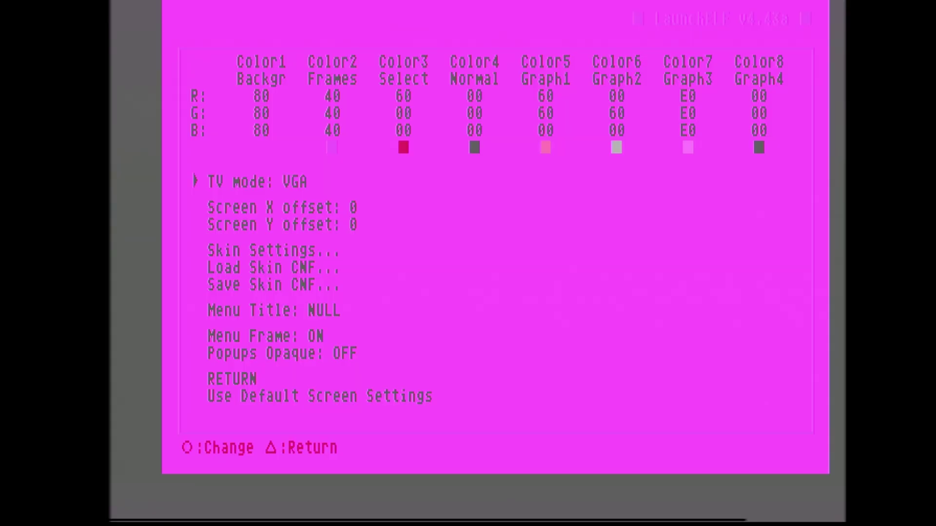
key(Return)
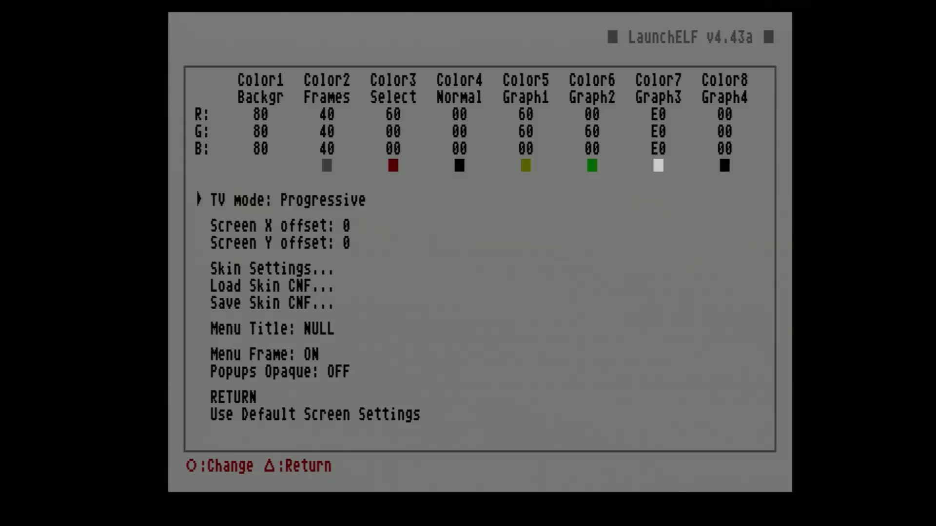
key(Down)
key(Down)
key(Down)
key(Down)
key(Down)
key(Down)
key(Down)
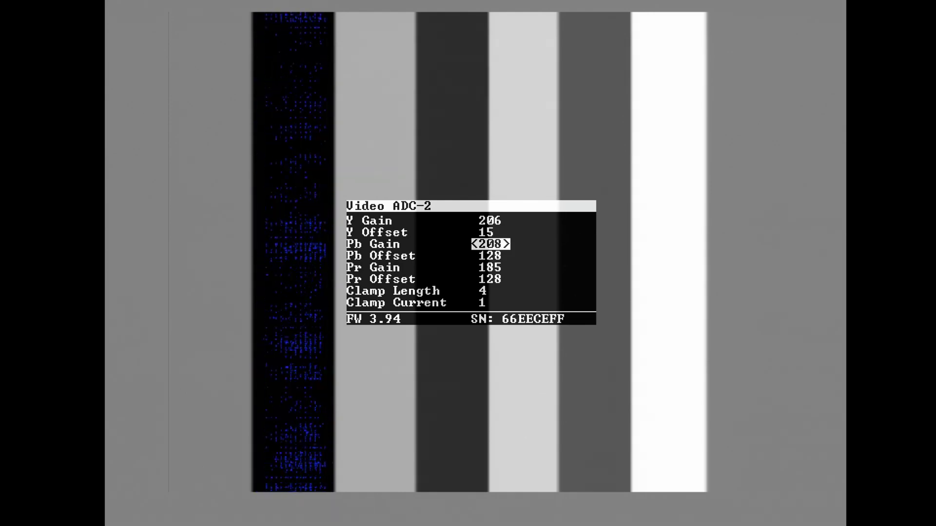
In Video ADC-2, raise Pb Gain from 185 to 215 and Pb Offset to 130.
key(Right)
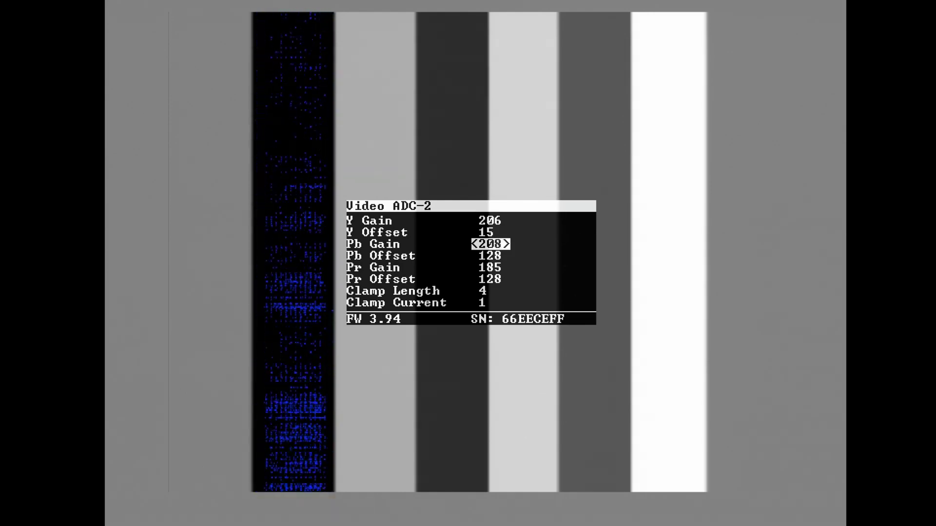
key(Down)
key(Right)
key(Up)
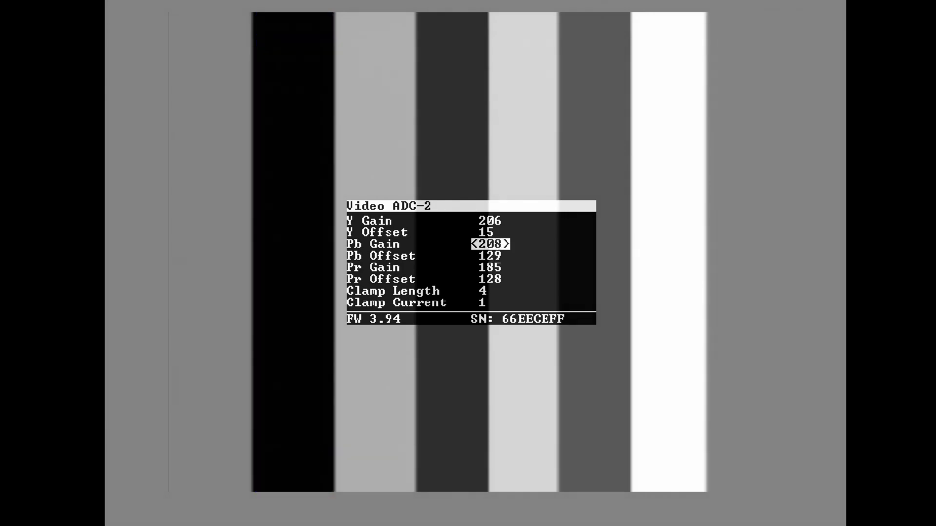
key(Right)
key(Down)
key(Right)
key(Up)
key(Right)
key(Right)
key(Right)
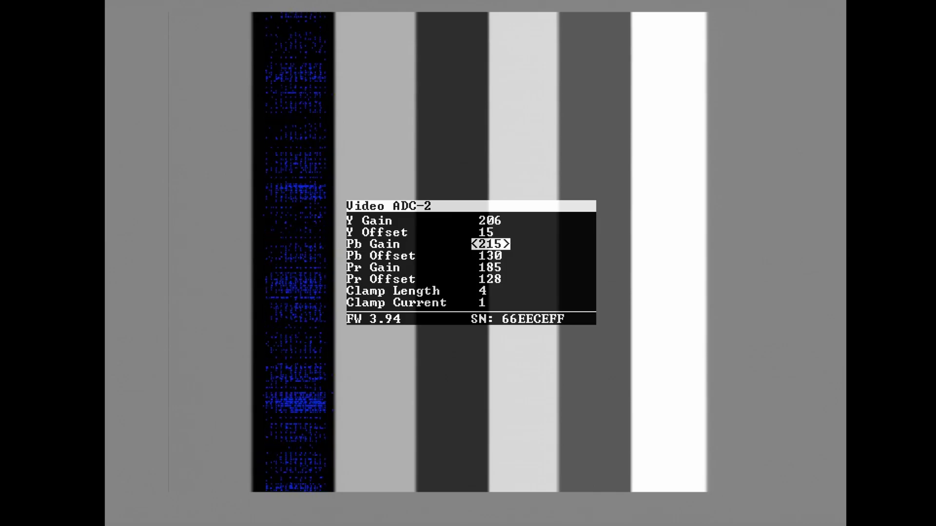